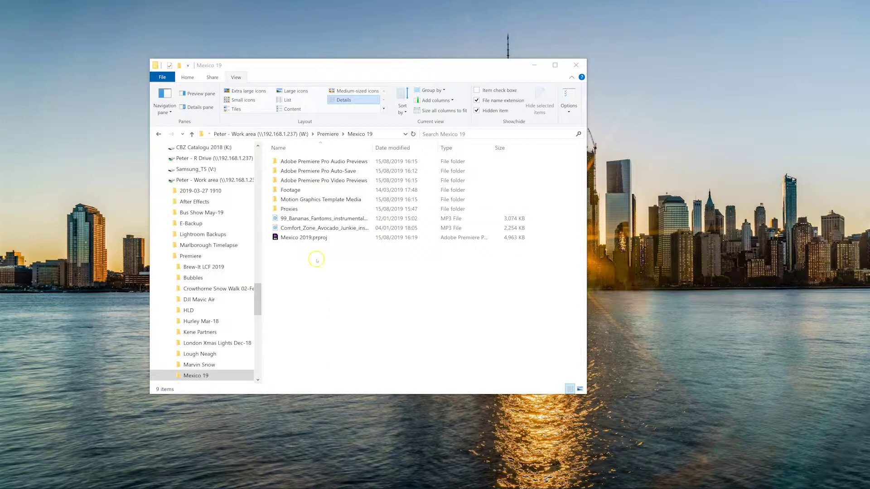
Check the Footage folder's size in its Properties window, then close it.
click(297, 191)
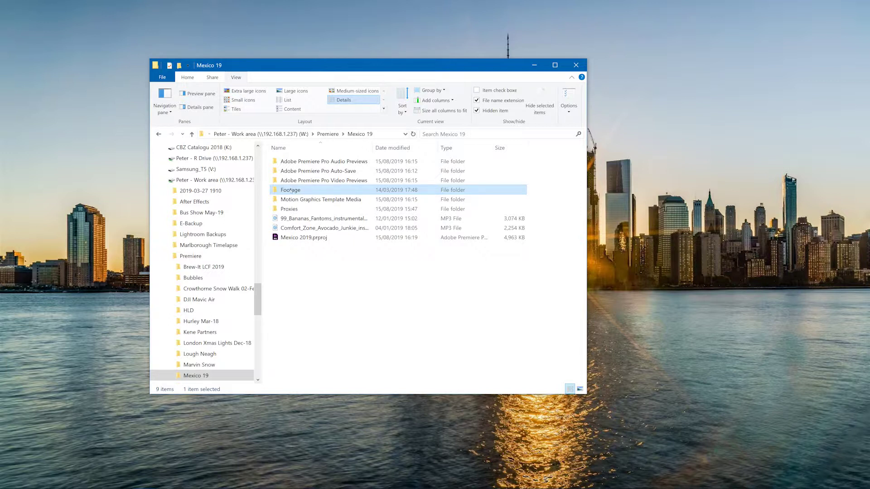
right_click(290, 190)
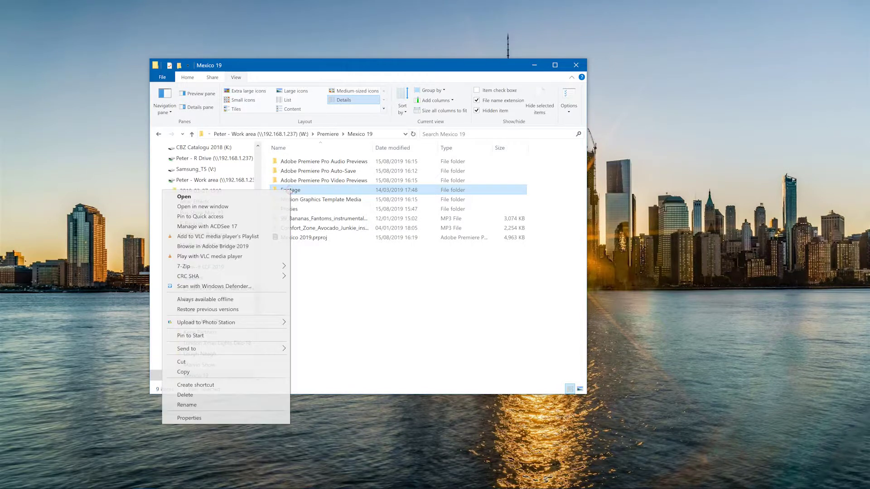
click(243, 418)
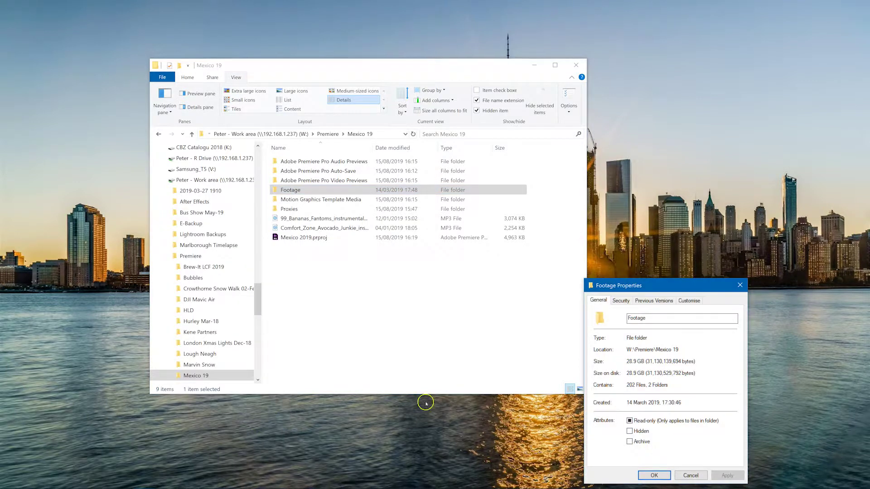
drag(652, 287, 371, 162)
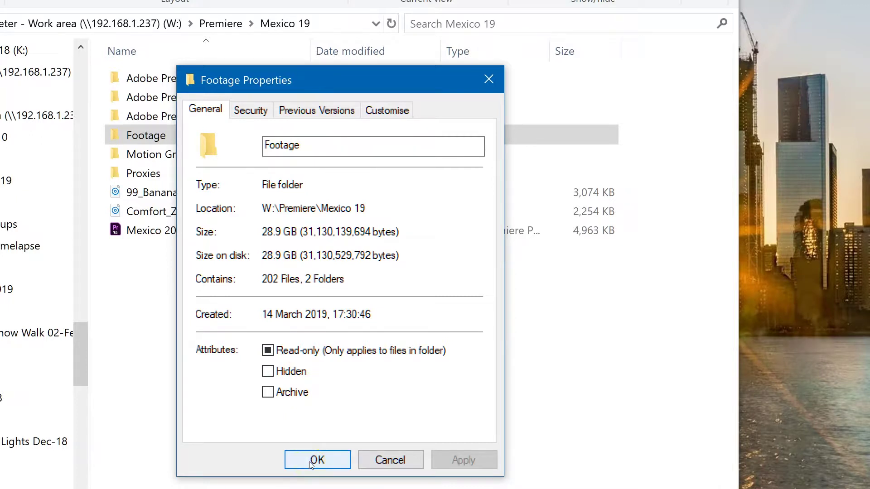
click(318, 460)
Check the Proxies folder's size in its Properties window, then clear the selection.
right_click(144, 173)
click(197, 436)
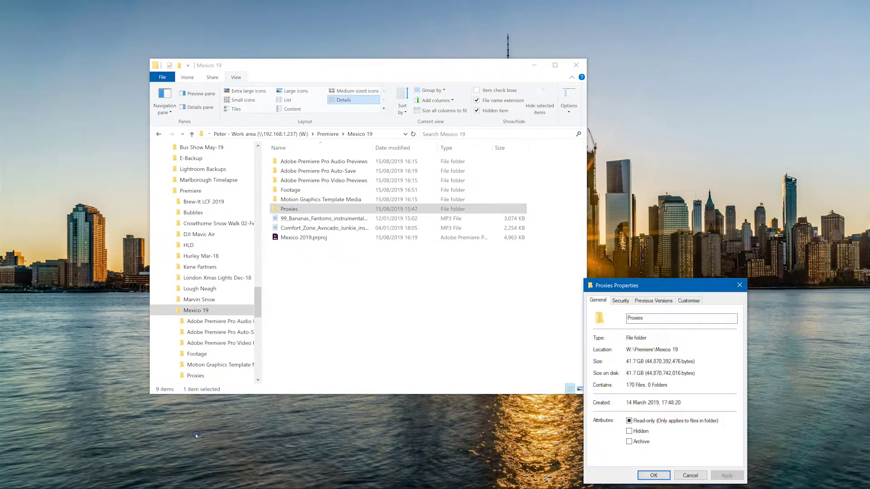
drag(651, 286, 379, 172)
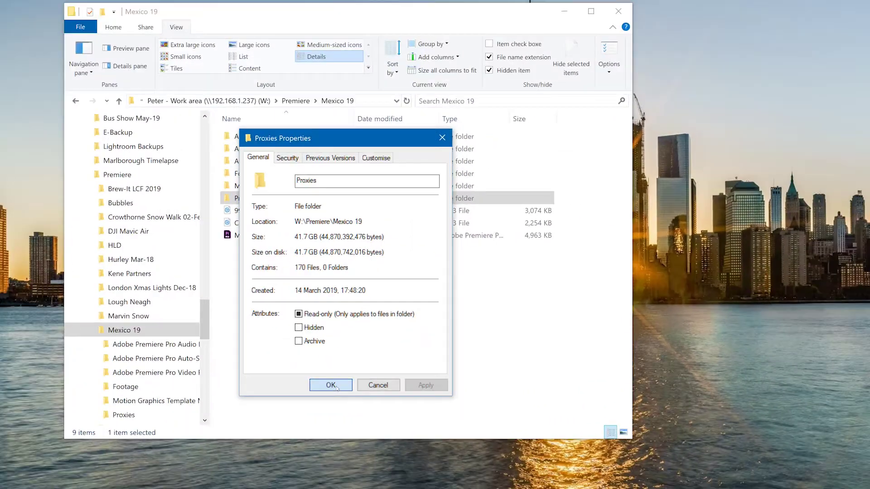
click(274, 461)
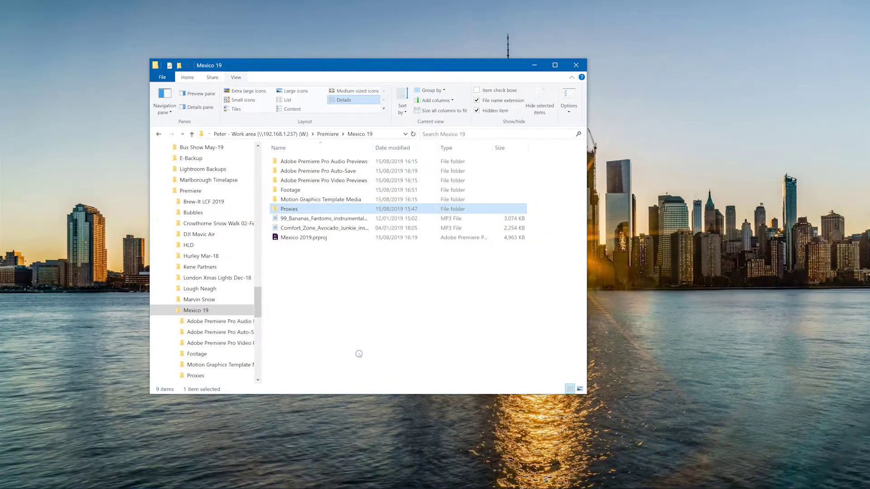
click(314, 310)
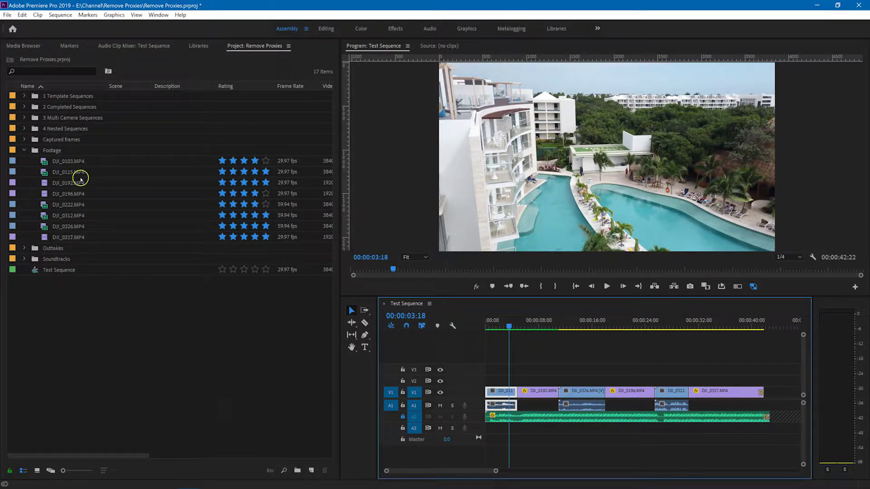
Scroll the Project panel to the Proxy column and set the playhead to 00:00:07:08.
drag(99, 456, 321, 457)
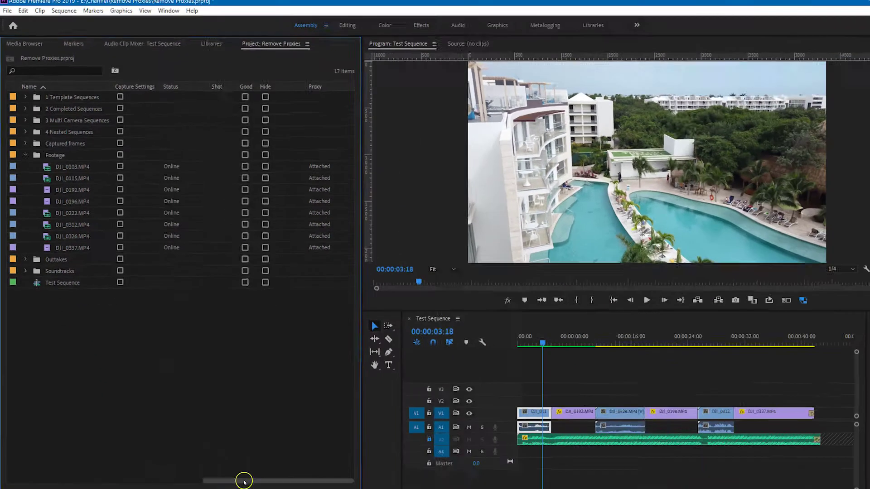
drag(243, 456, 4, 458)
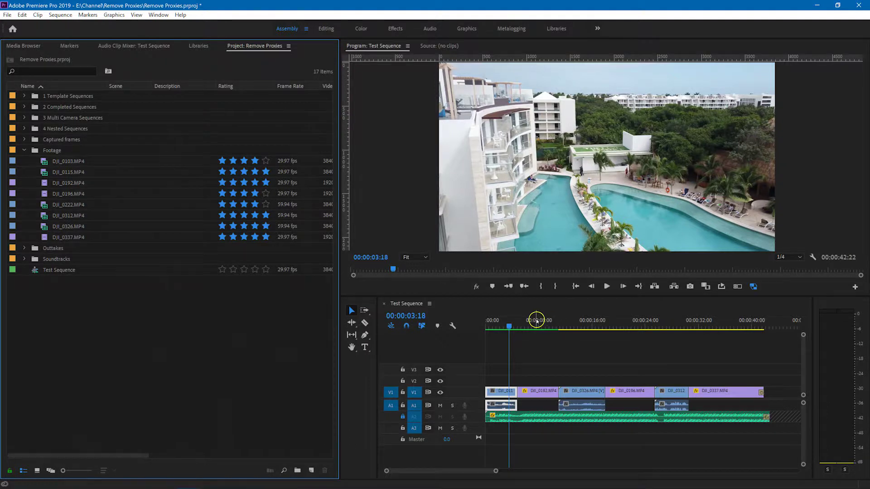
click(535, 321)
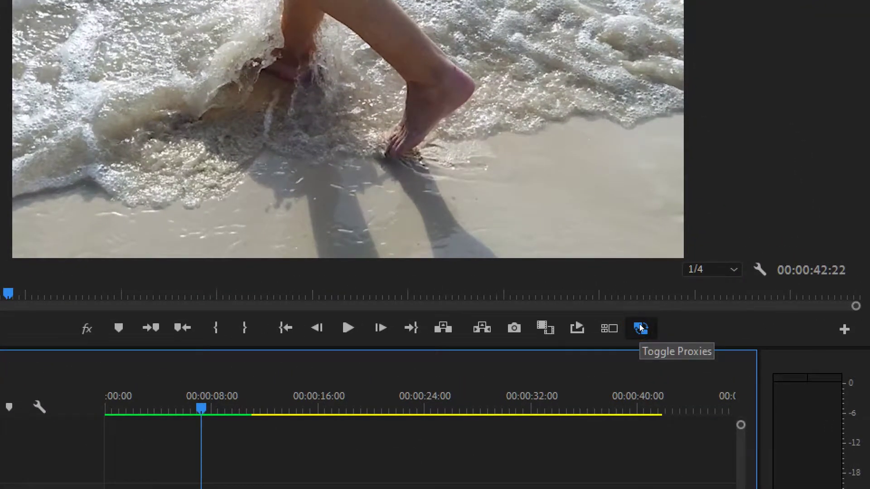
click(640, 328)
click(639, 328)
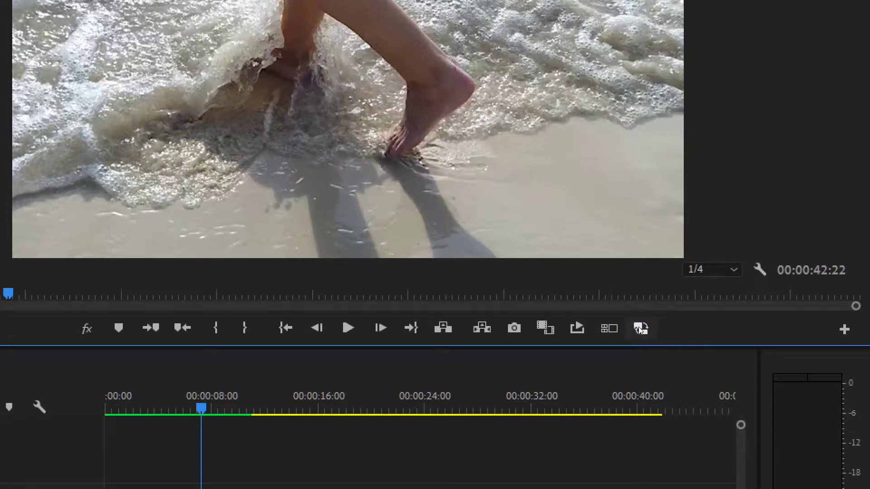
click(640, 328)
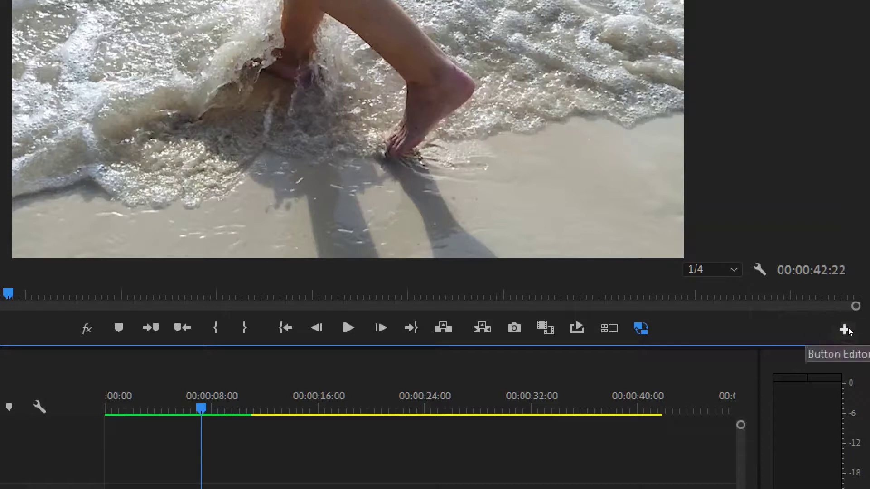
click(729, 333)
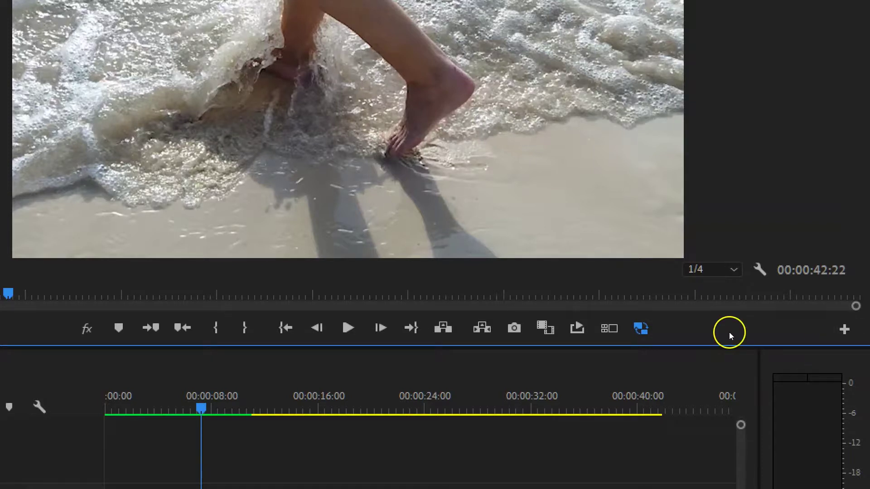
click(845, 330)
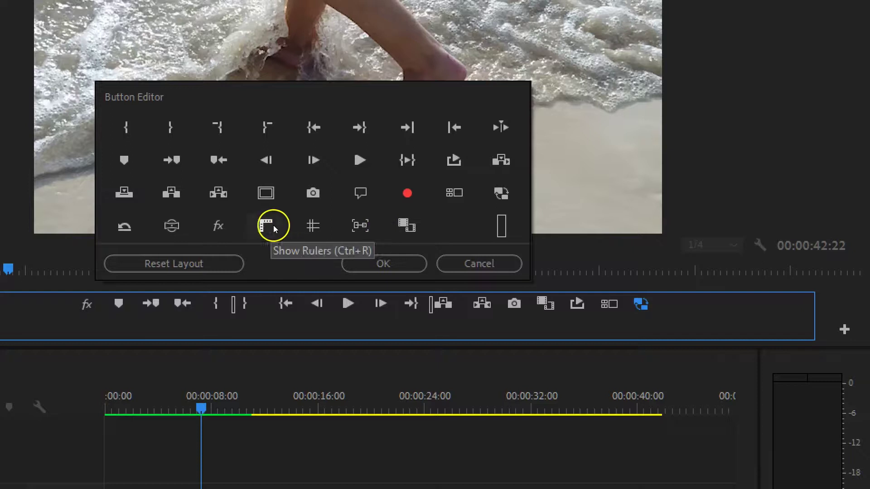
mouse_move(448, 192)
mouse_down()
mouse_move(700, 311)
mouse_move(477, 242)
mouse_move(460, 201)
mouse_up()
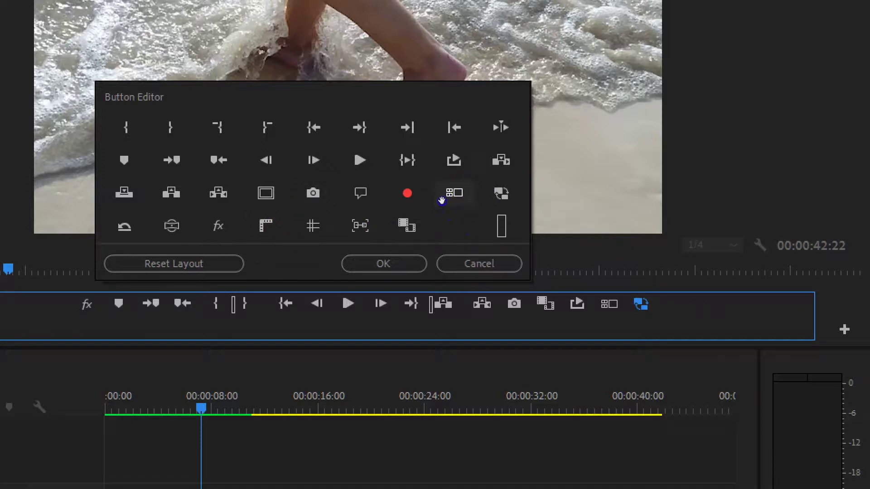
click(492, 263)
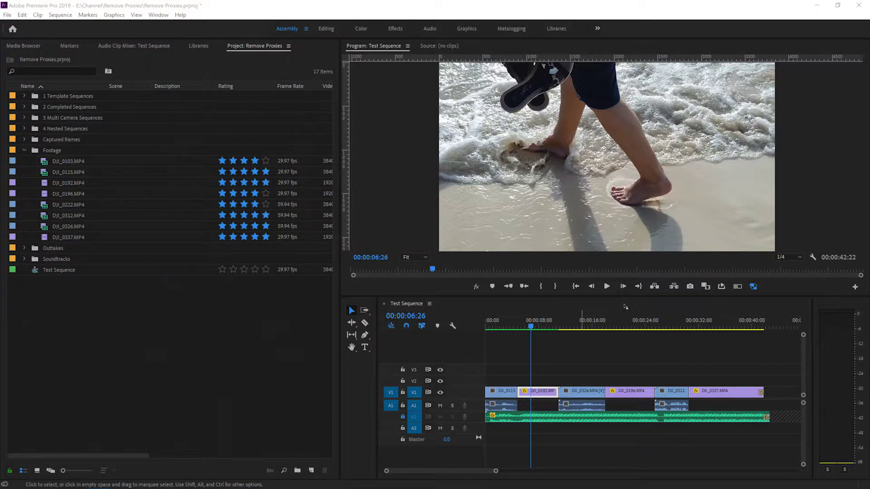
Play Test Sequence and stop at 00:00:14:04 on the DJI_0326 sea shot.
click(425, 344)
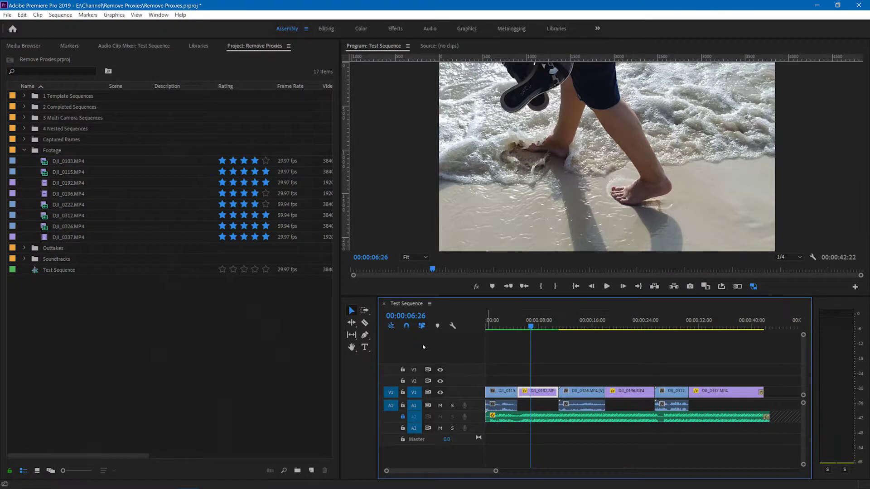
key(space)
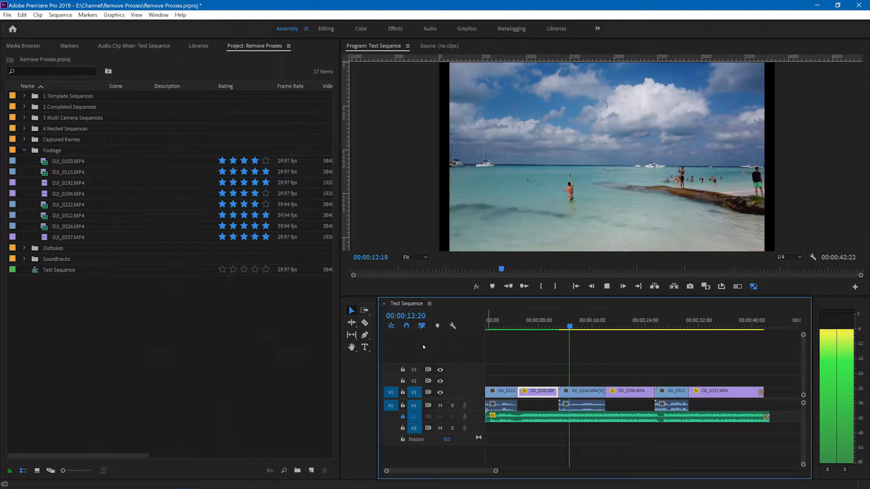
key(space)
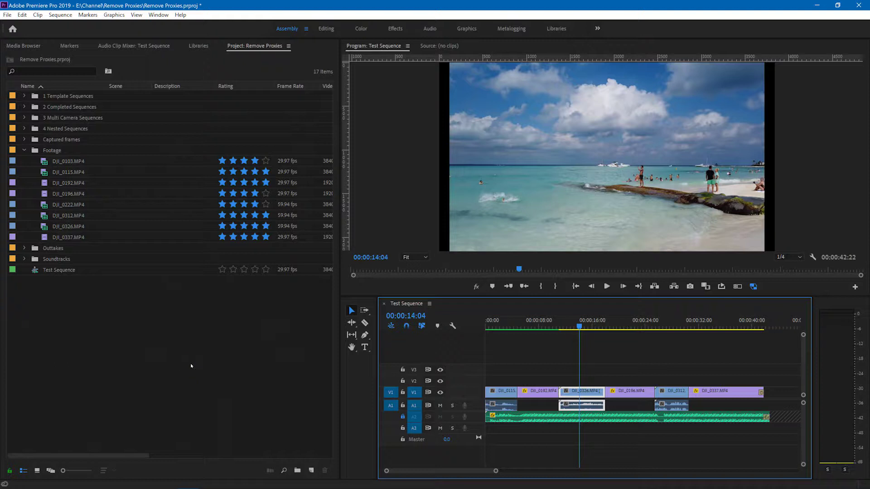
Uncheck Enable proxies in the Media preferences and confirm with OK.
click(21, 14)
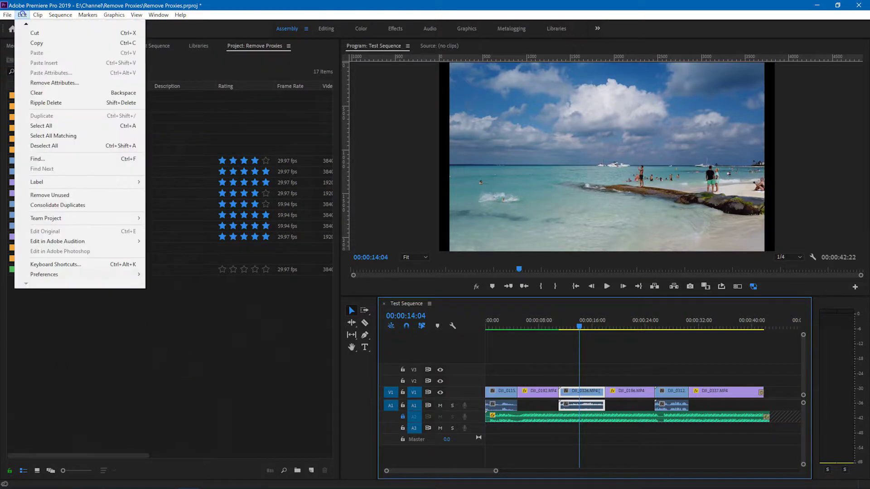
mouse_move(68, 274)
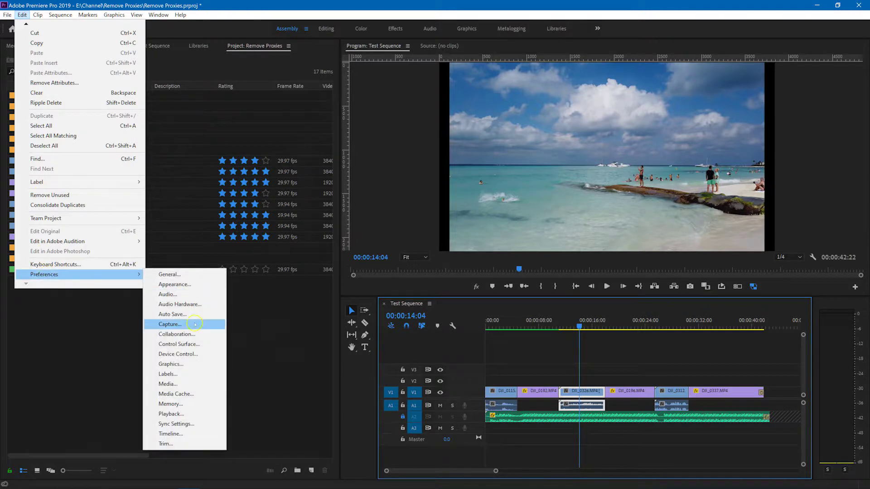
click(181, 384)
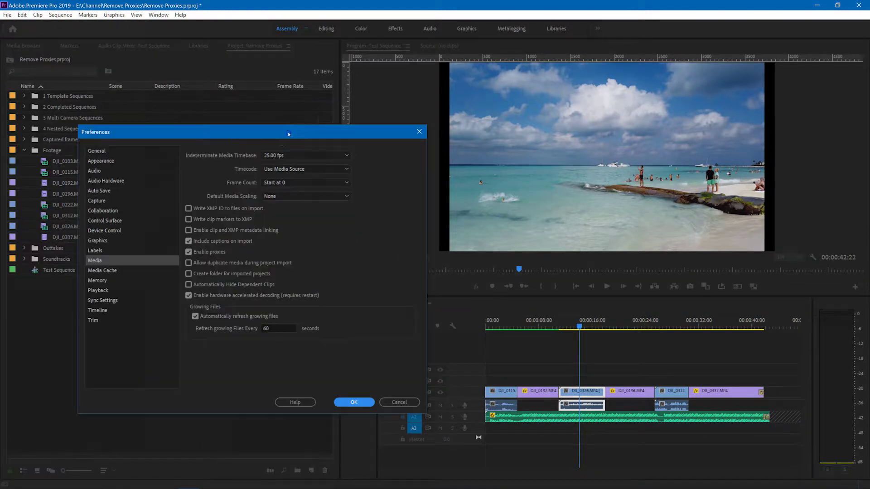
drag(288, 134, 301, 136)
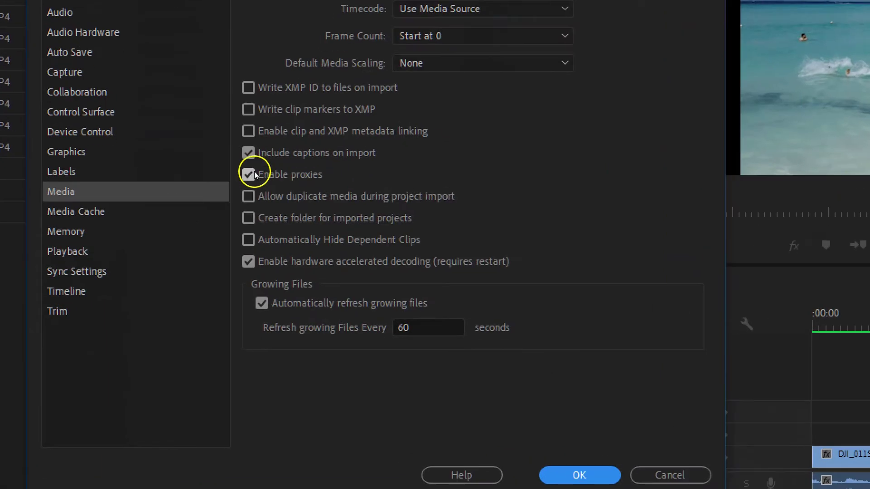
click(248, 172)
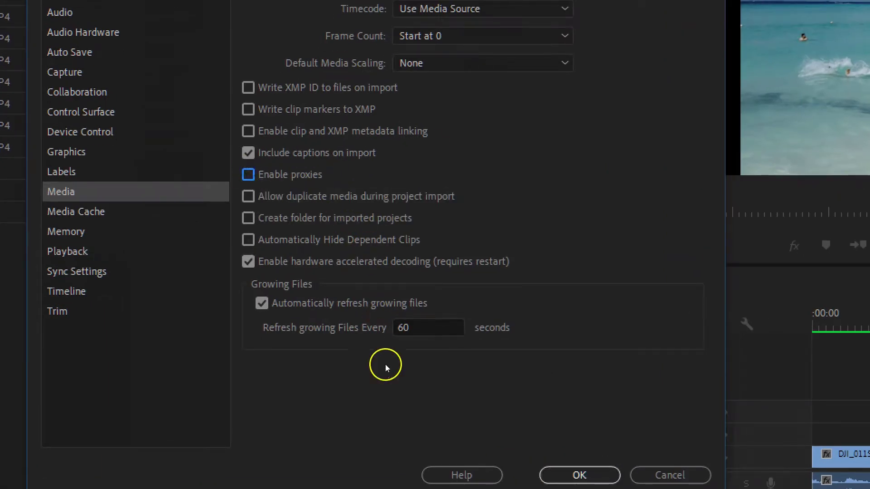
click(583, 475)
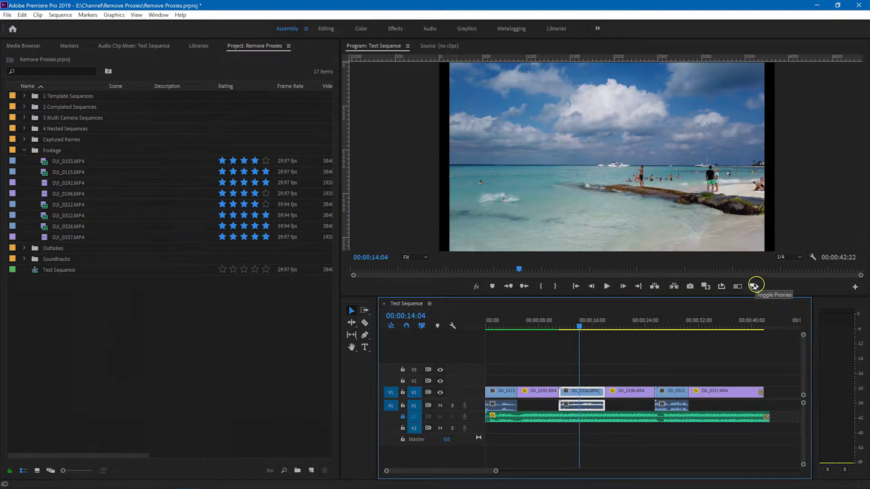
Toggle proxies off for full-resolution playback, then quit Premiere, saving the project.
click(754, 286)
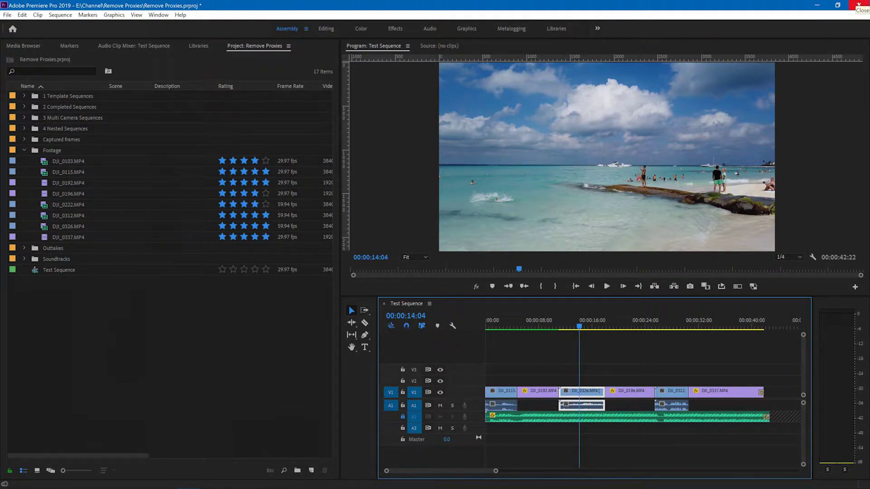
click(858, 4)
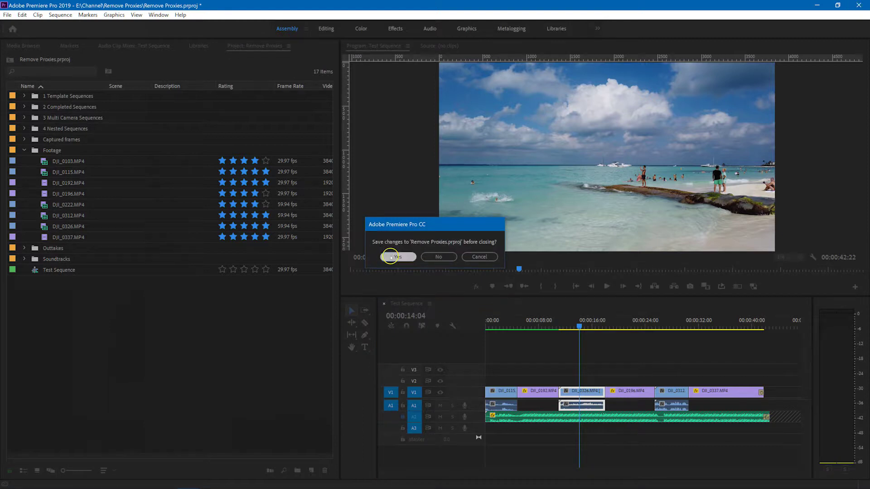
click(391, 255)
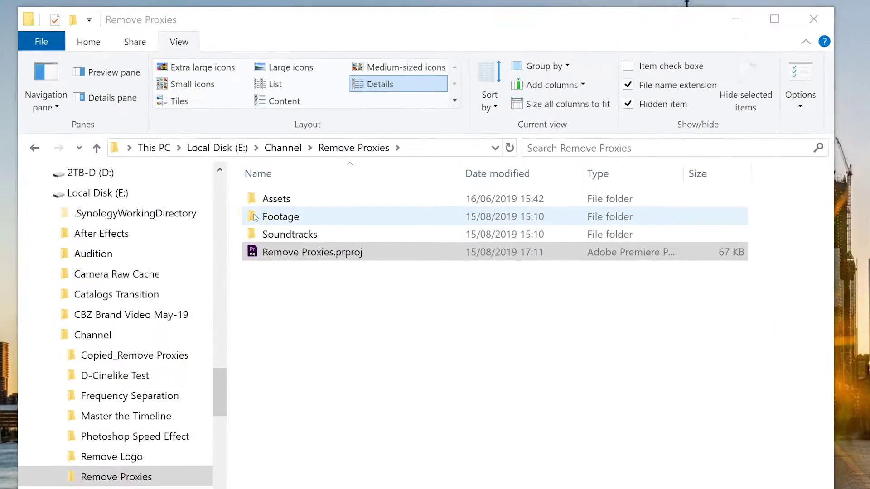
Delete the Proxies folder inside Footage and reopen Remove Proxies.prproj.
click(275, 171)
double_click(252, 223)
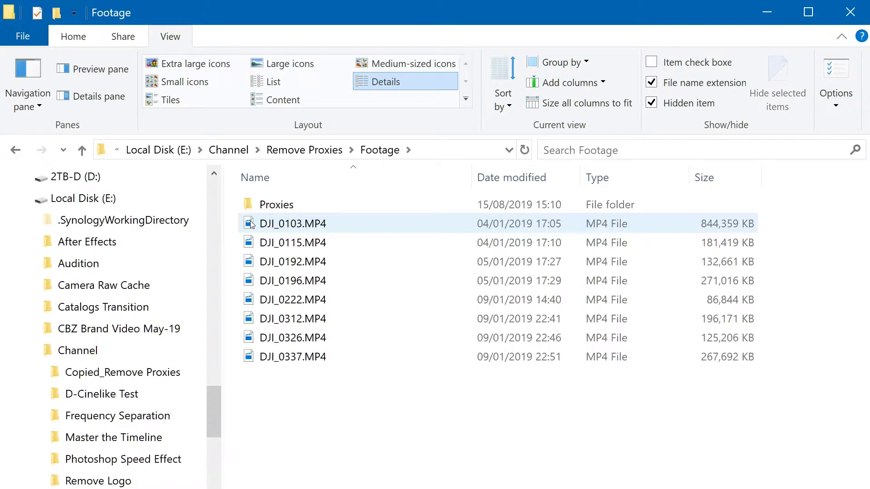
click(258, 208)
click(250, 203)
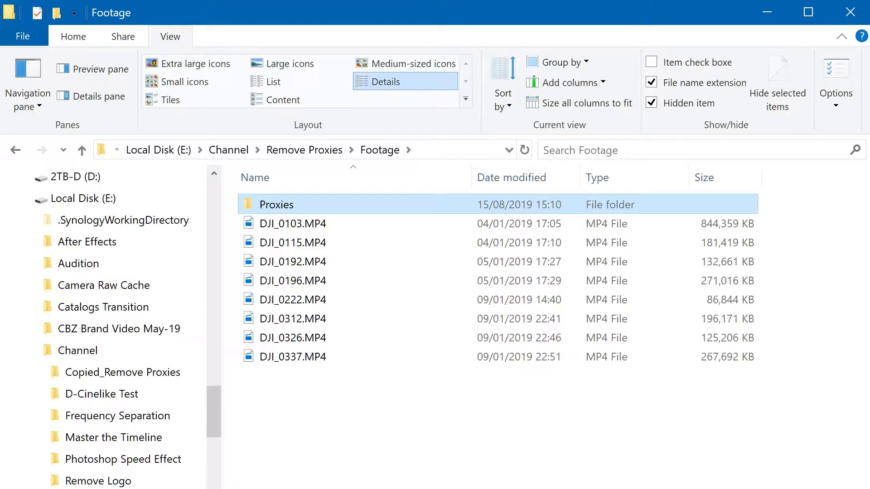
key(Delete)
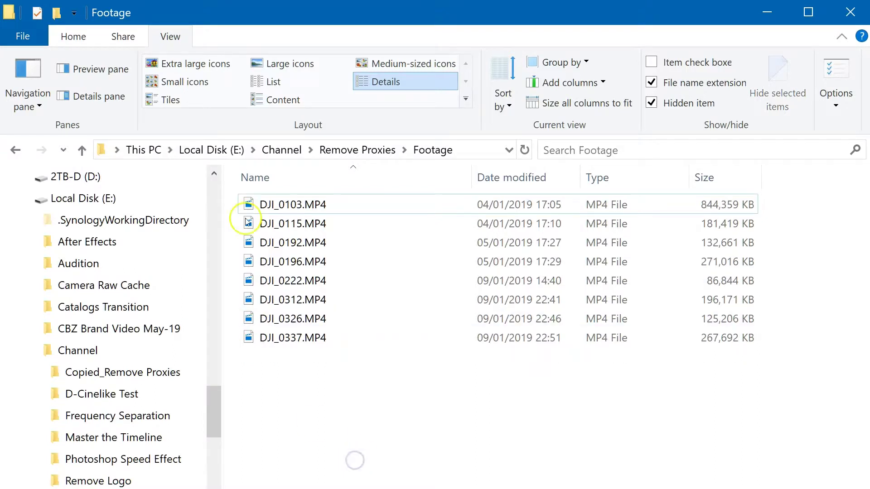
click(333, 150)
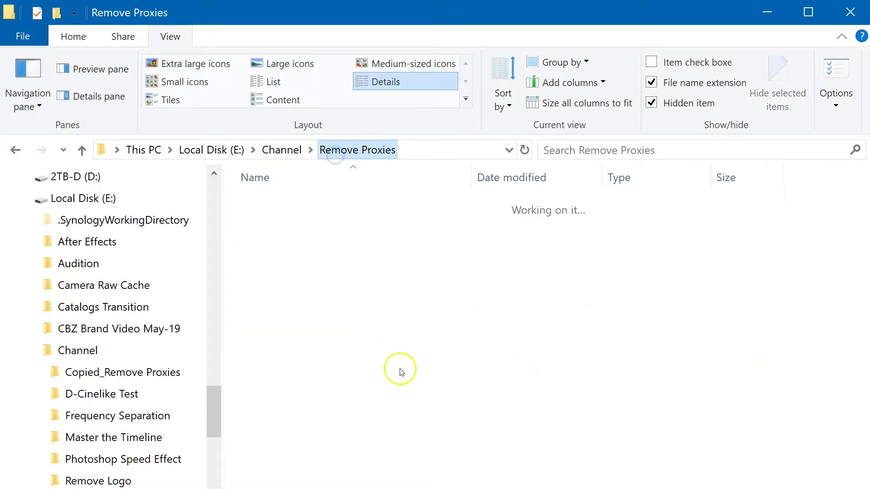
double_click(278, 261)
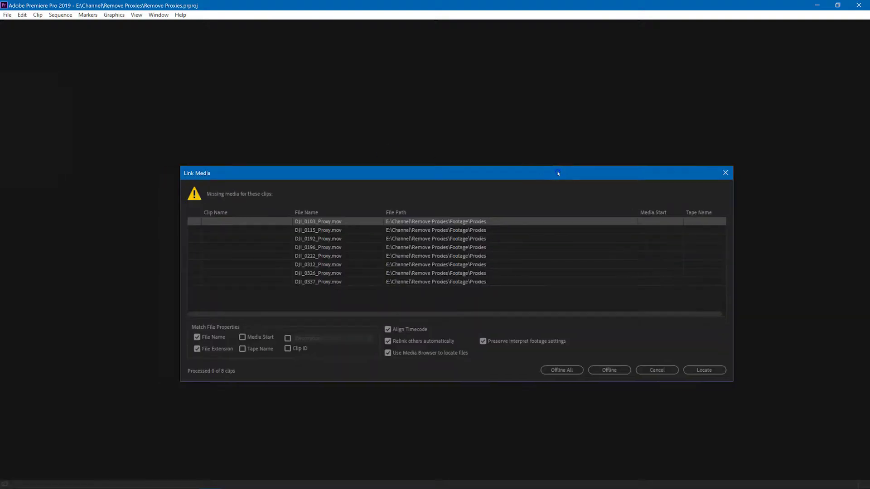
Move the missing-media Link Media dialog up and to the left.
drag(558, 172, 518, 139)
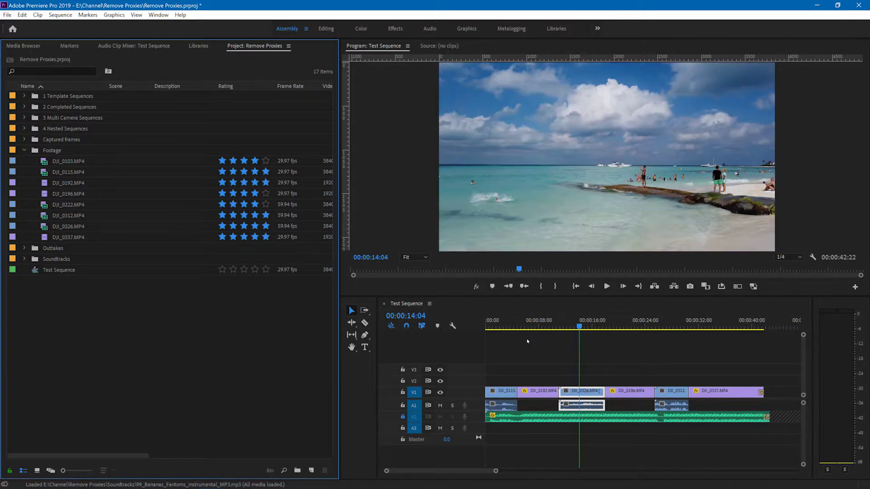
Set the playhead to 00:00:06:04, review the Proxy column, then play to 00:00:11:25.
click(526, 320)
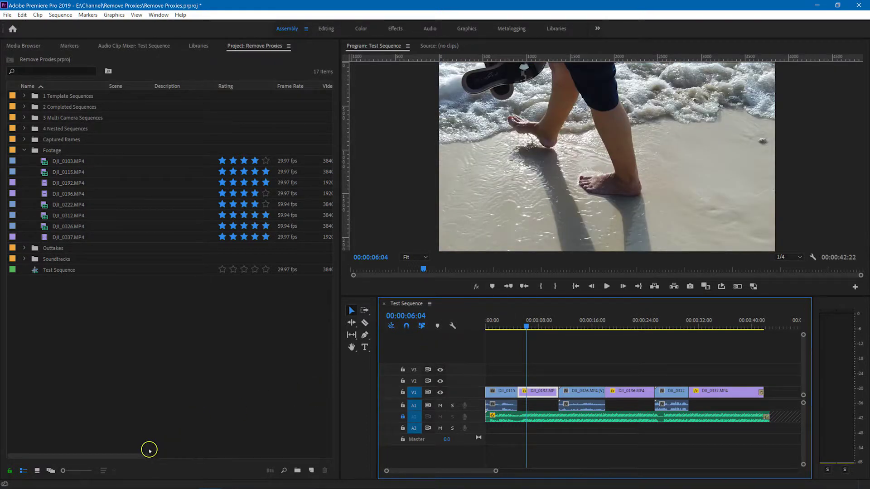
click(102, 456)
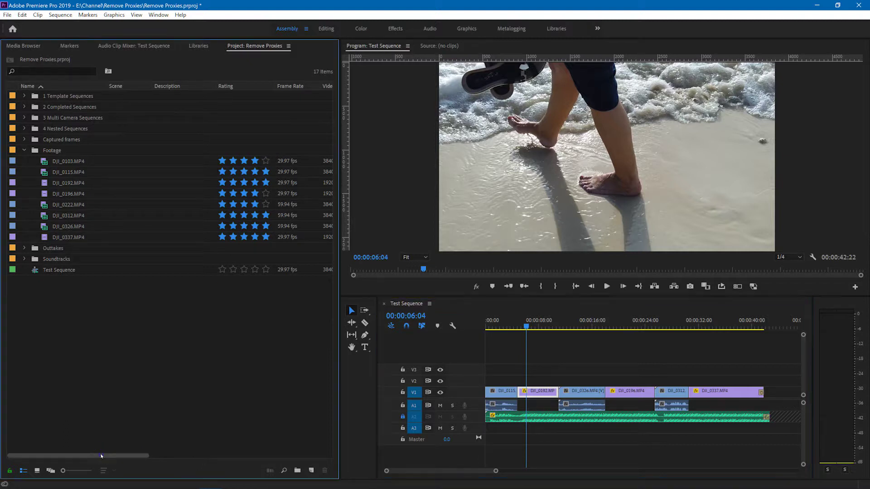
drag(102, 455, 268, 457)
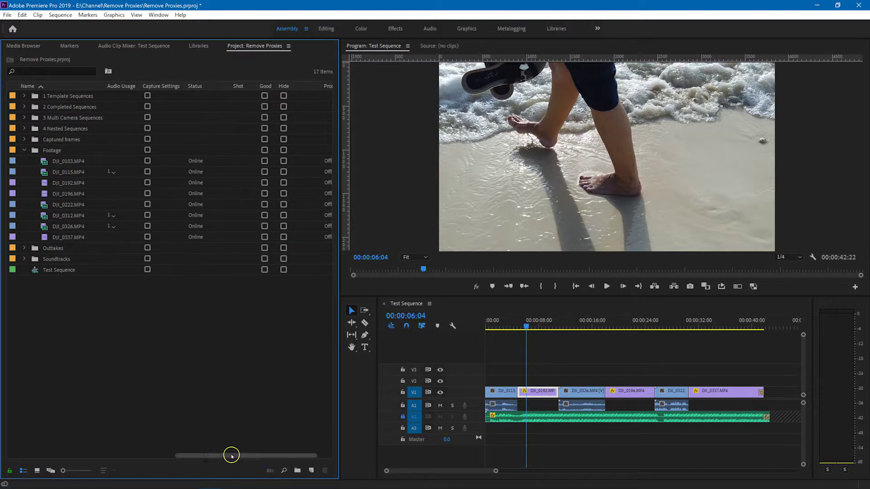
drag(230, 455, 101, 455)
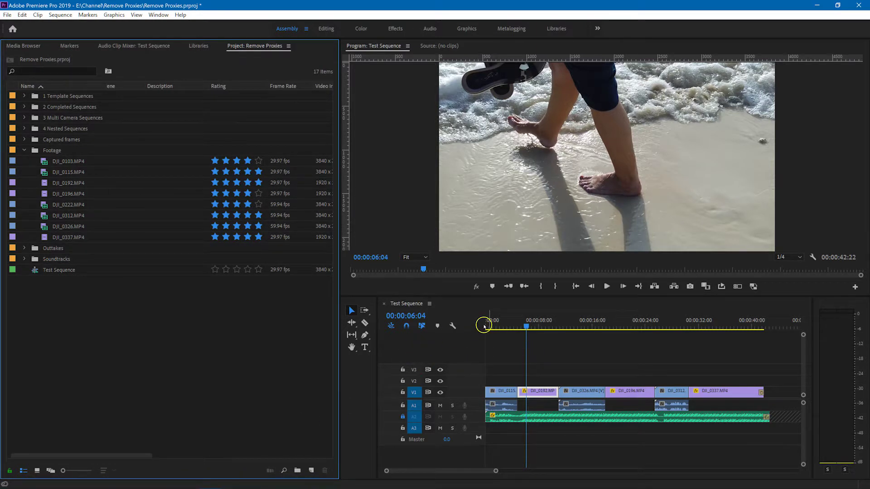
click(608, 286)
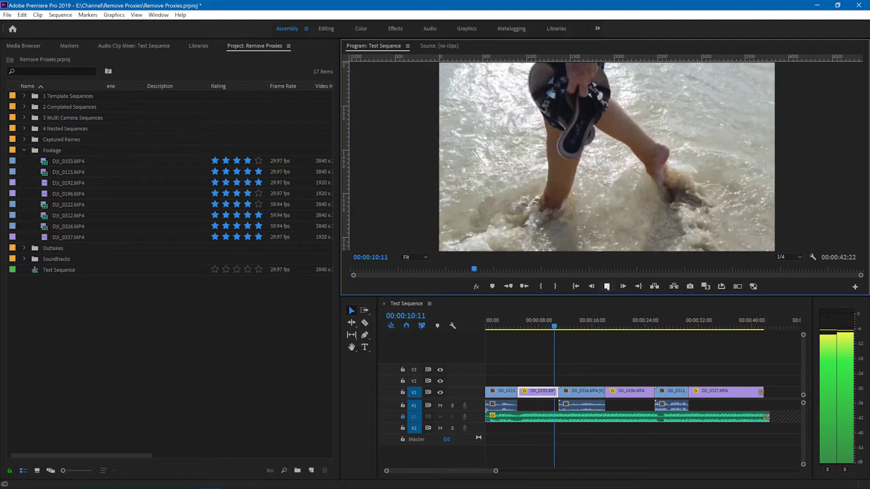
click(607, 286)
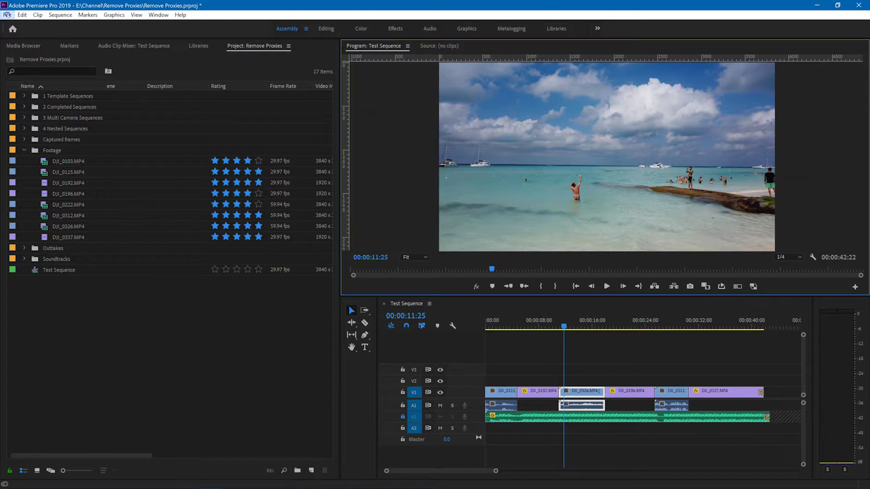
Save the Remove Proxies project with File > Save.
click(7, 15)
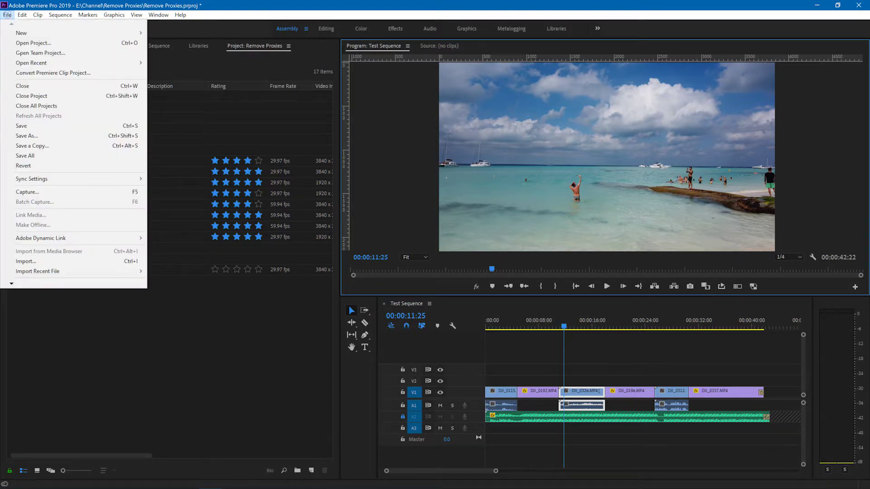
click(27, 127)
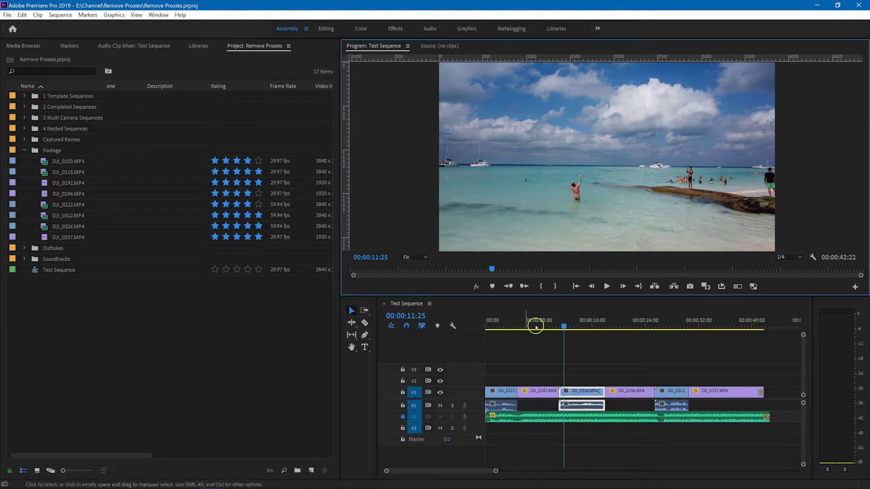
click(427, 361)
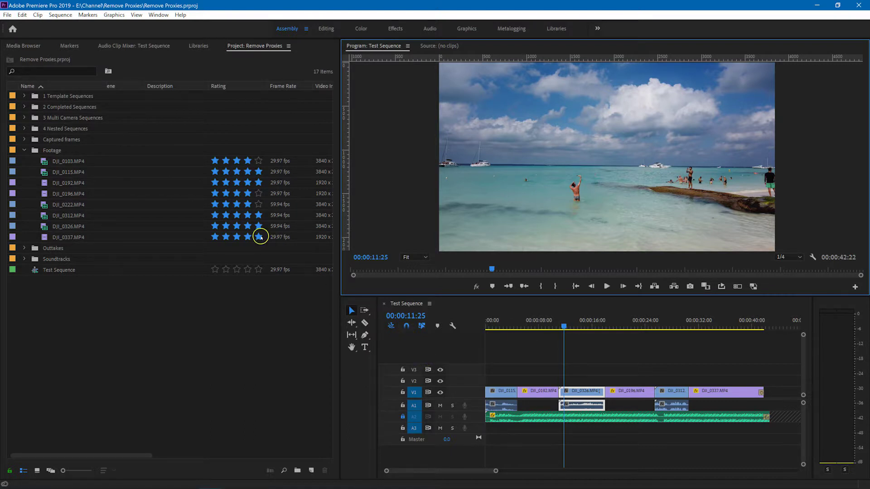
click(59, 15)
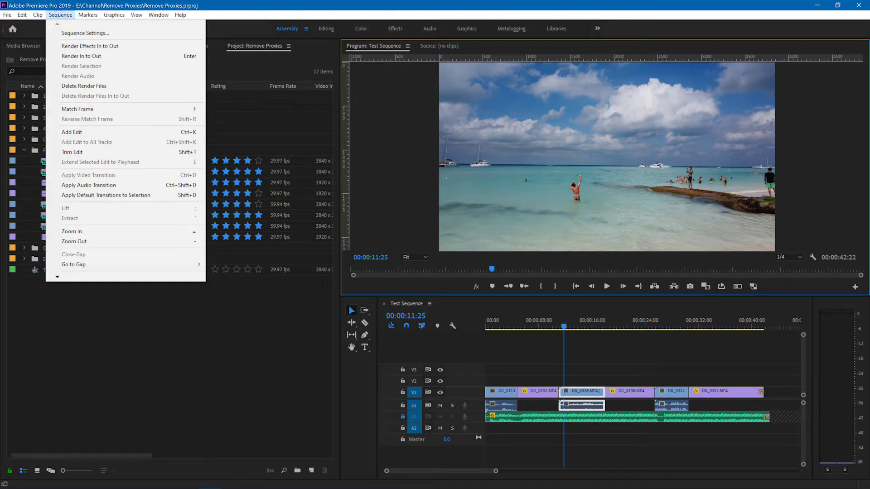
click(82, 56)
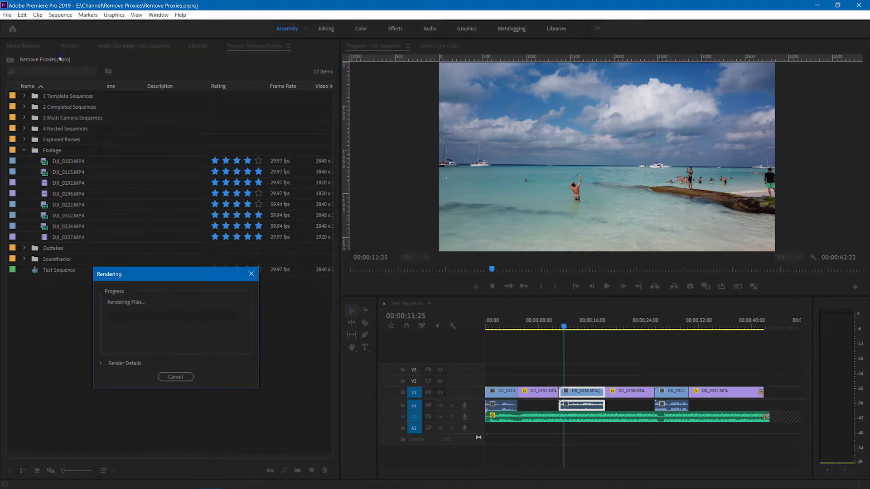
click(177, 377)
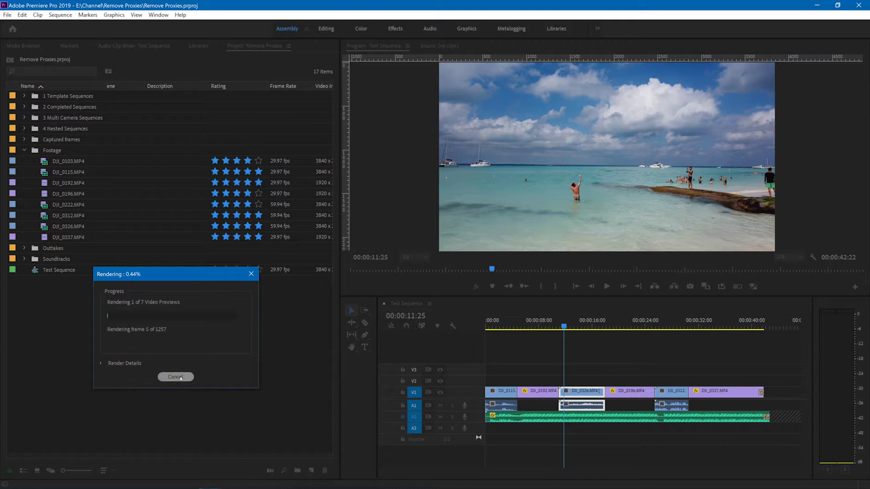
click(239, 345)
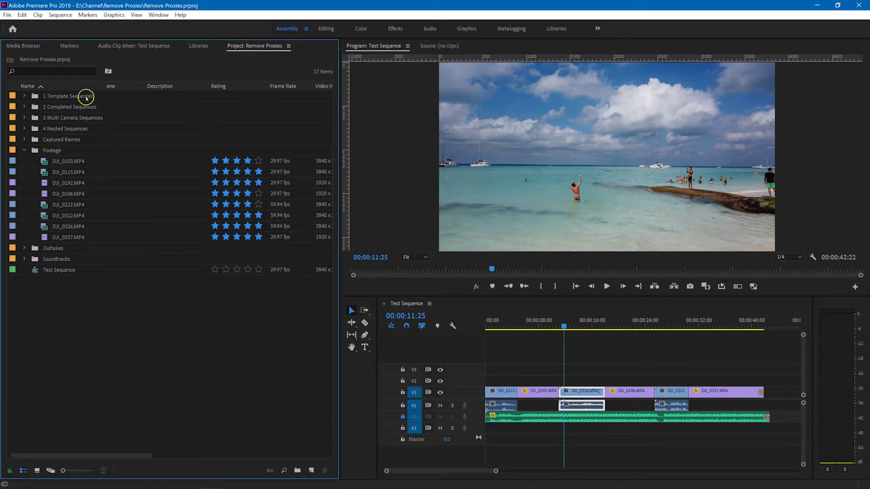
click(7, 15)
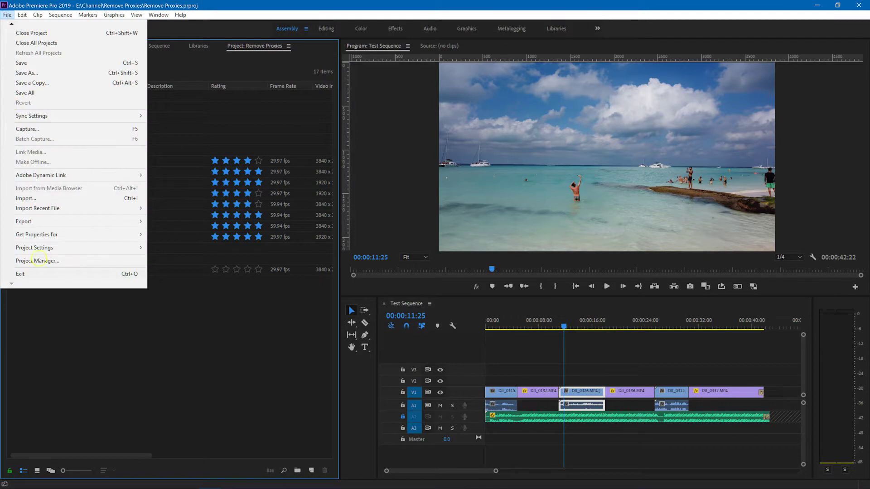
click(47, 260)
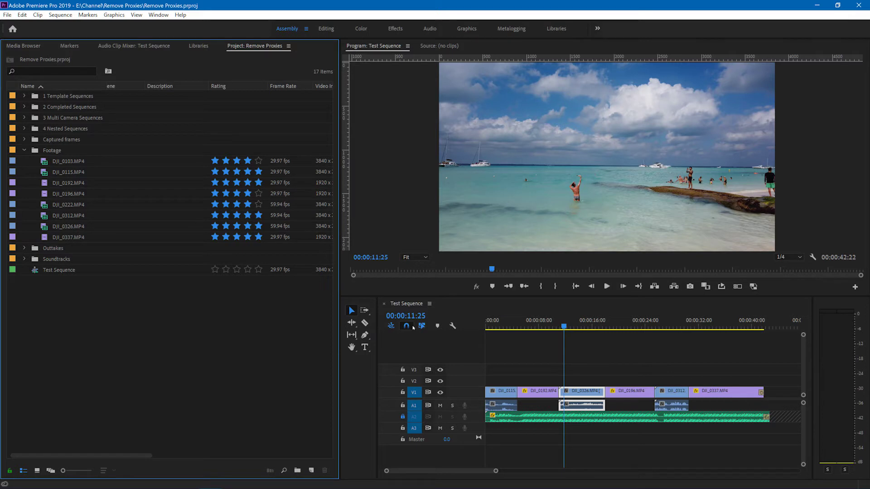
click(181, 333)
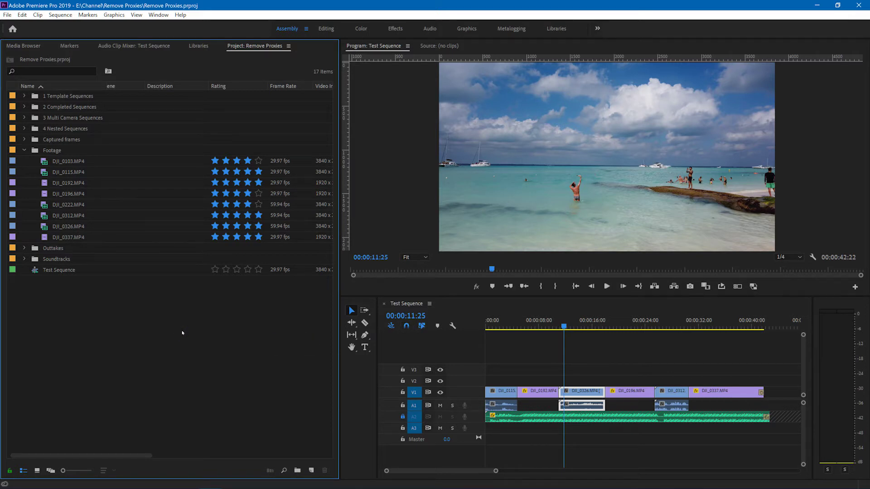